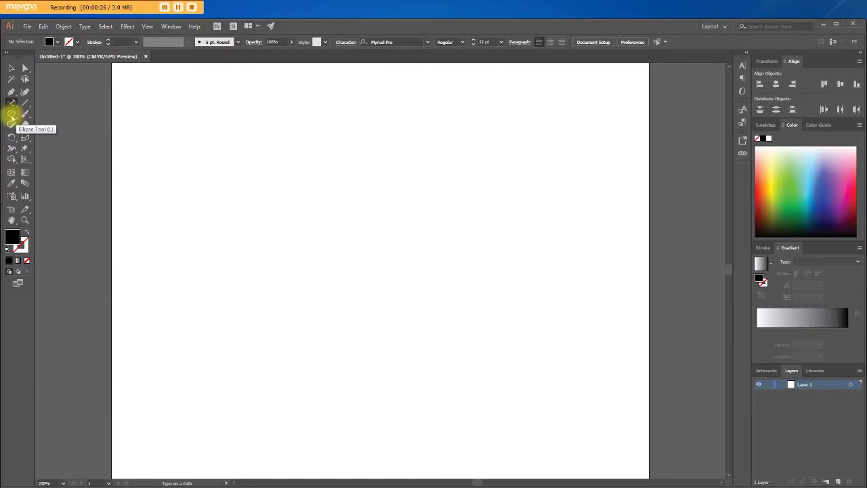
- Draw a circle about 160.5 pt in diameter on the left half of the artboard and set its fill to None
click(12, 115)
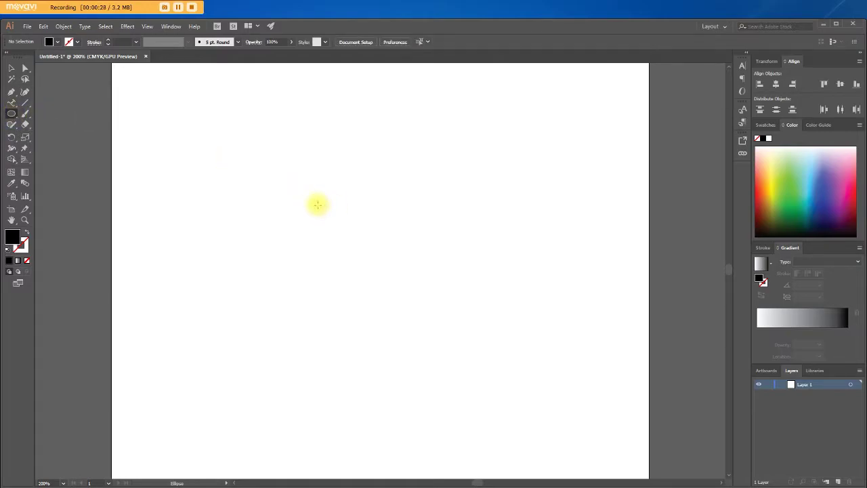
drag(225, 177, 370, 278)
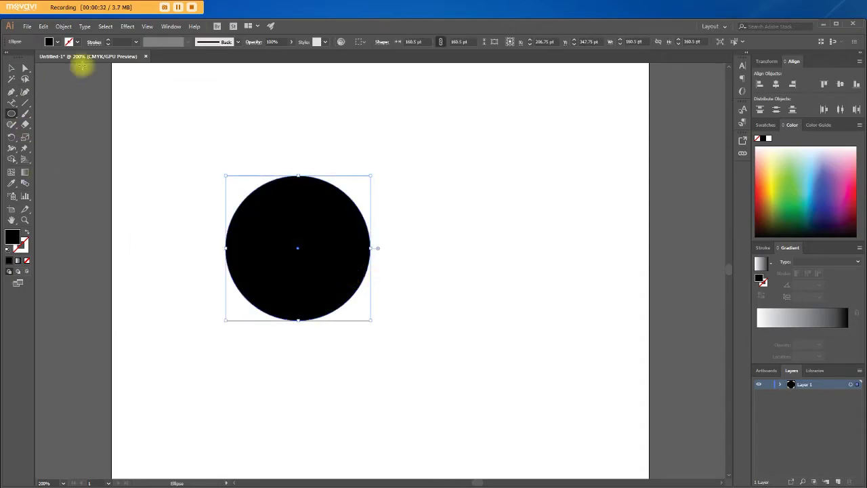
click(57, 42)
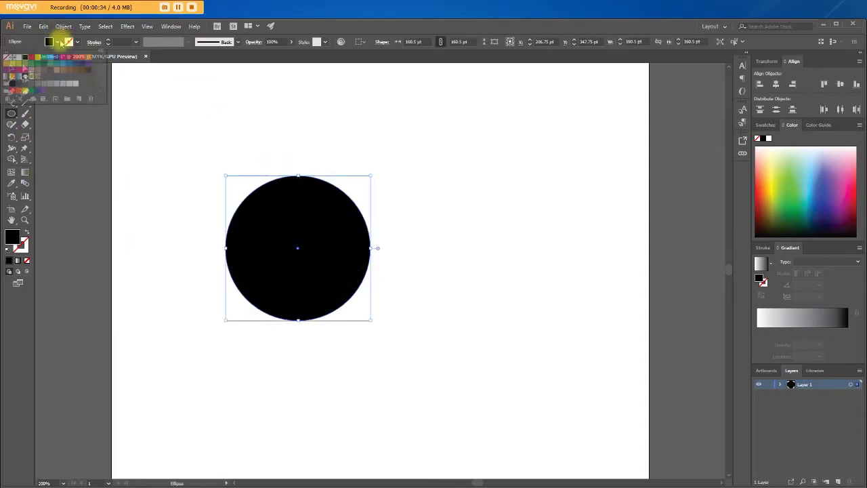
click(7, 59)
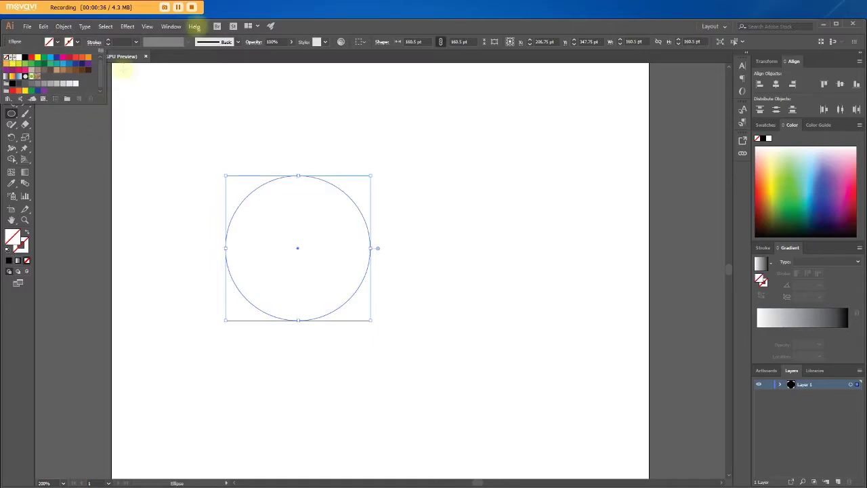
- Place text along the circle's outline with the Type on a Path tool, starting at its top anchor point
click(12, 107)
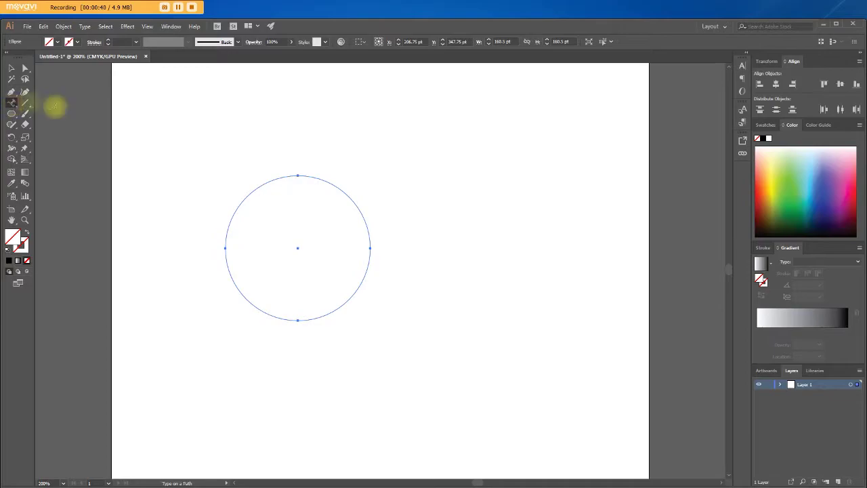
click(301, 272)
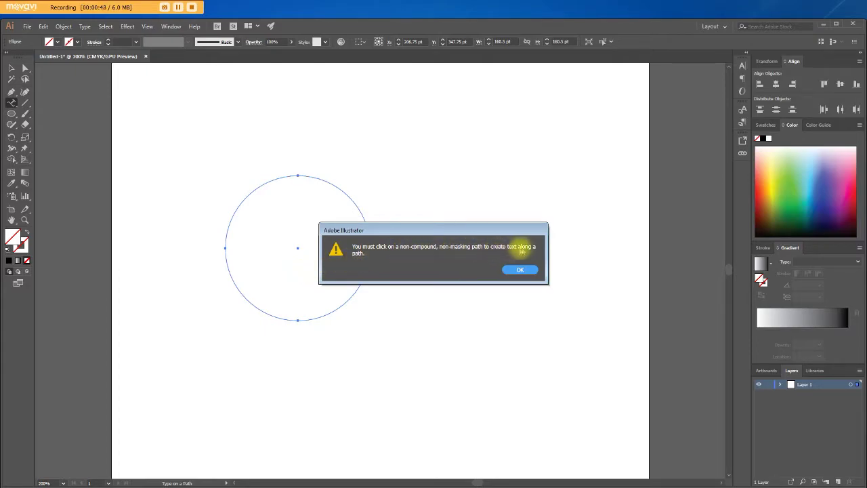
click(519, 271)
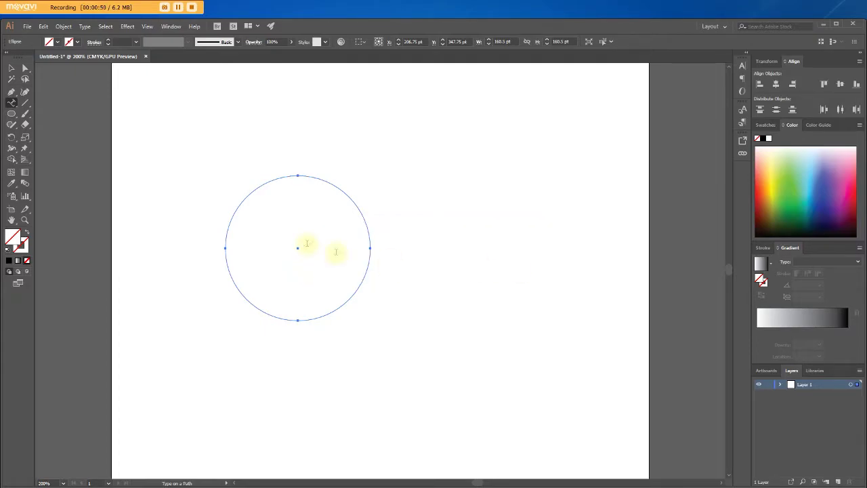
click(299, 175)
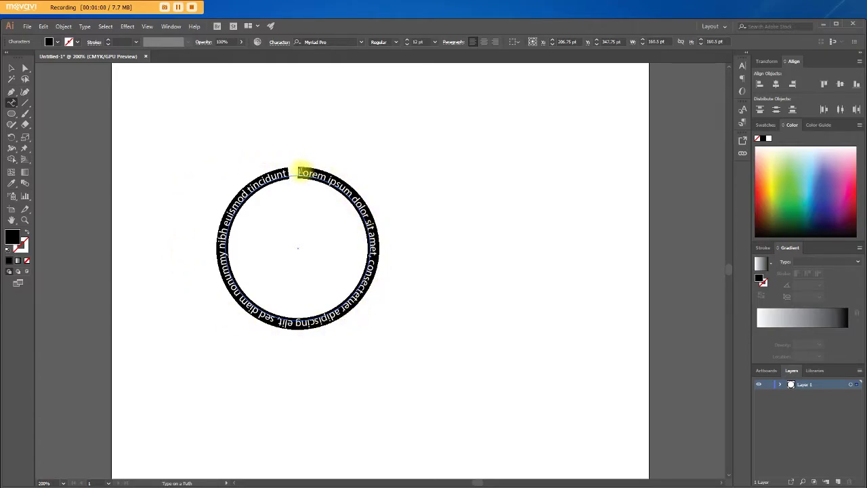
- Format the circle's placeholder text as Times New Roman Italic at 14 pt
click(339, 43)
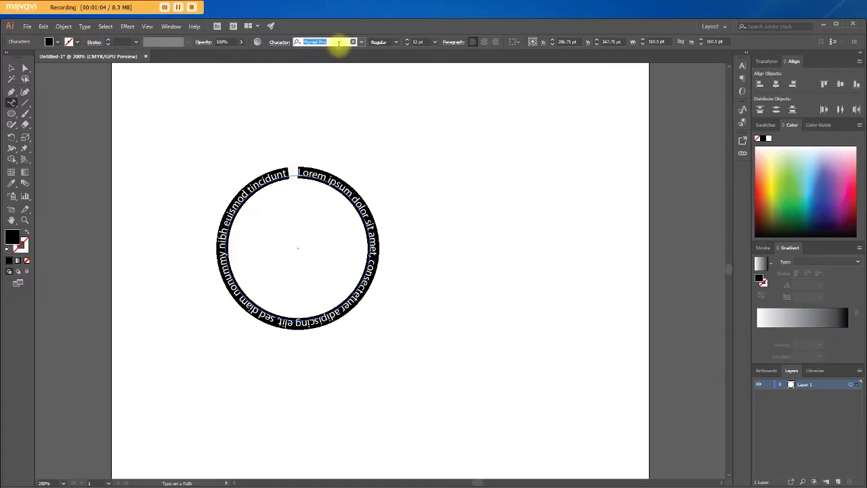
text(times)
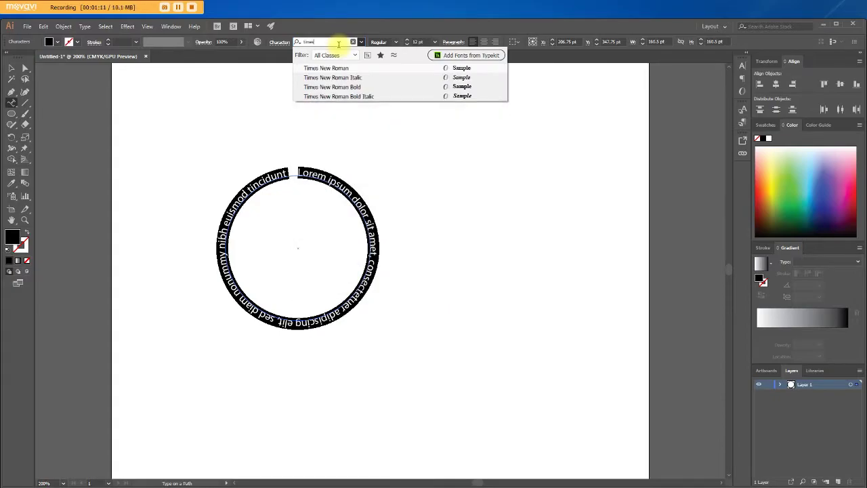
click(338, 68)
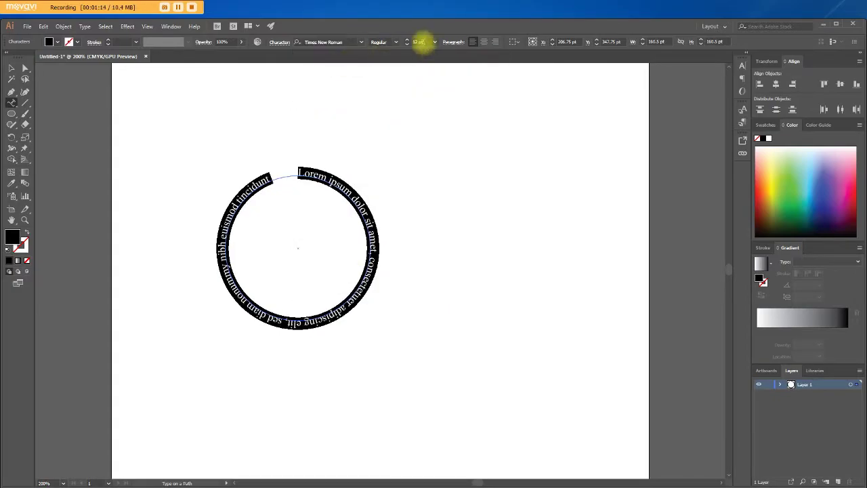
click(435, 43)
click(445, 120)
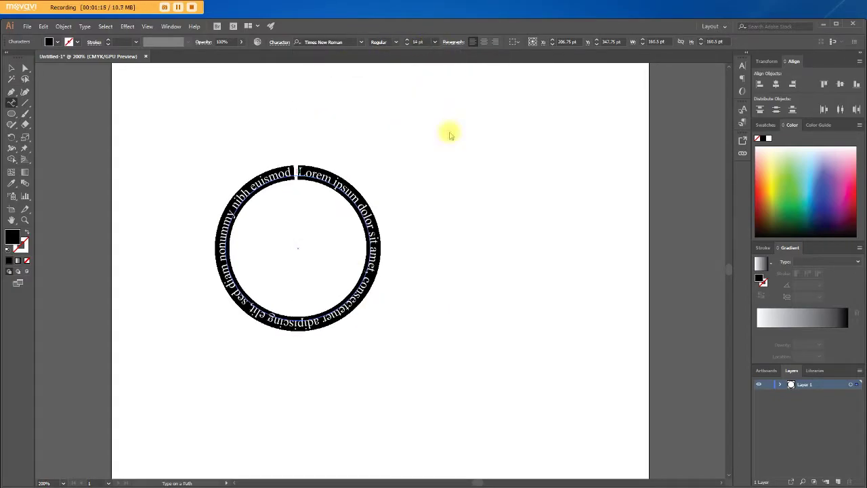
click(396, 42)
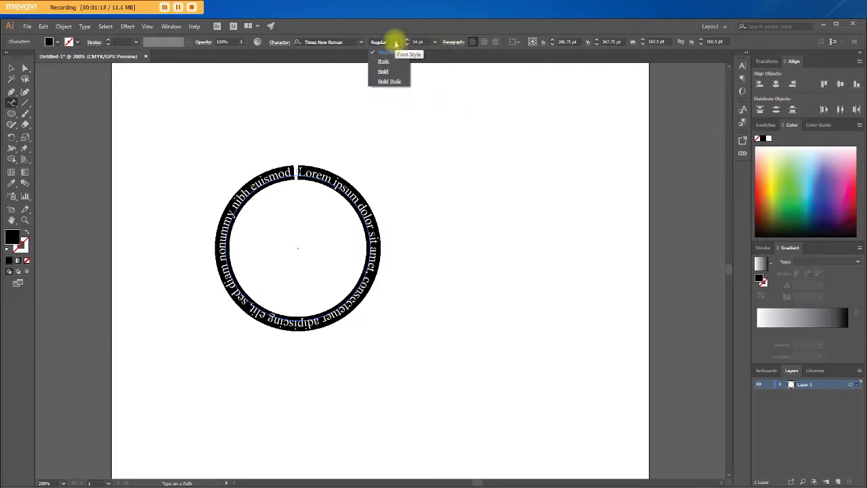
click(384, 62)
- Replace the placeholder text on the circle with "How to use path Tool in Adobe Illustrator CC 2018"
click(314, 167)
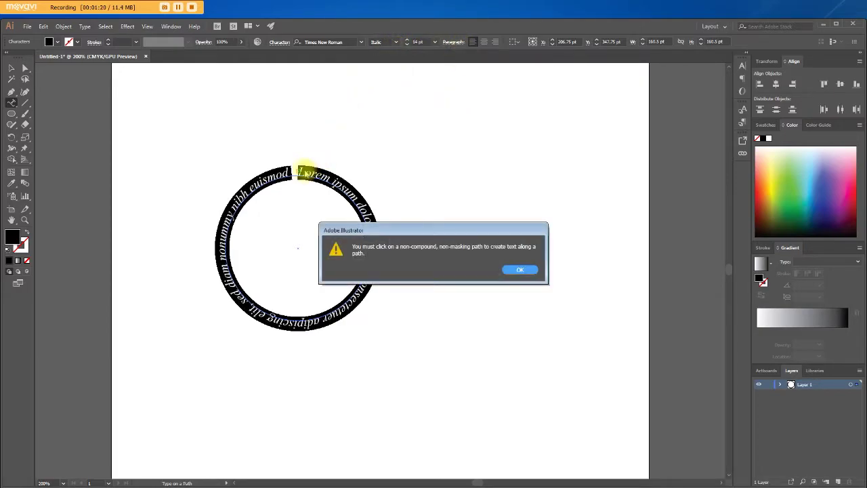
click(520, 269)
click(299, 173)
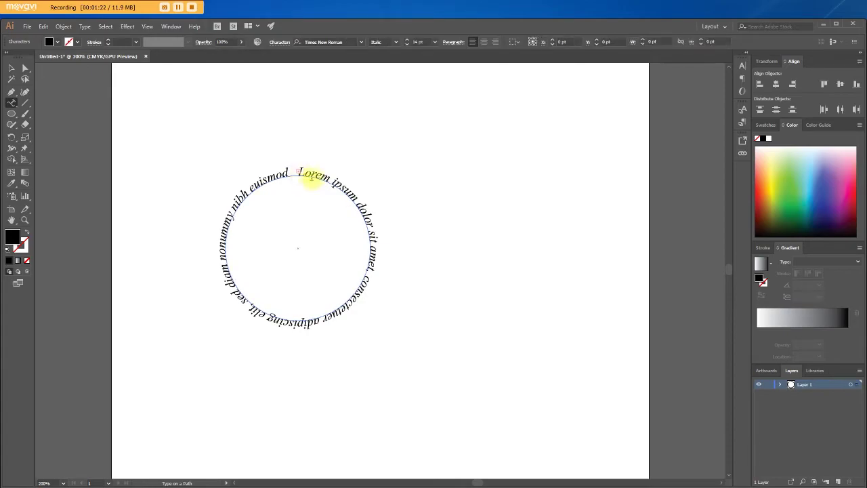
click(11, 67)
double_click(316, 173)
key(ctrl+a)
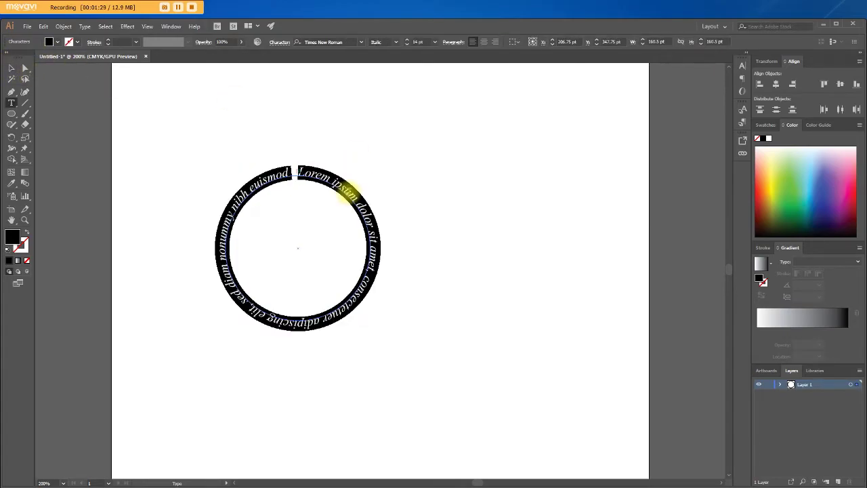
key(BackSpace)
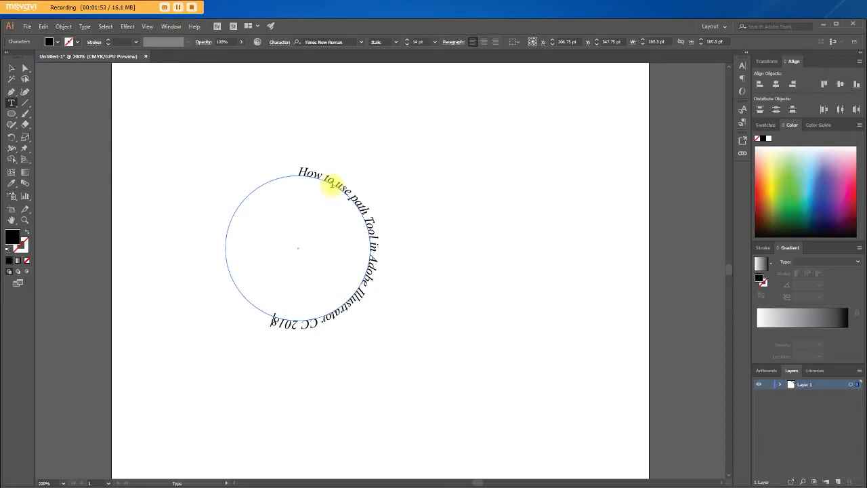
- Increase the font size of all the text on the circle to 25.5 pt to fill the outline
key(ctrl+a)
click(422, 42)
text(18)
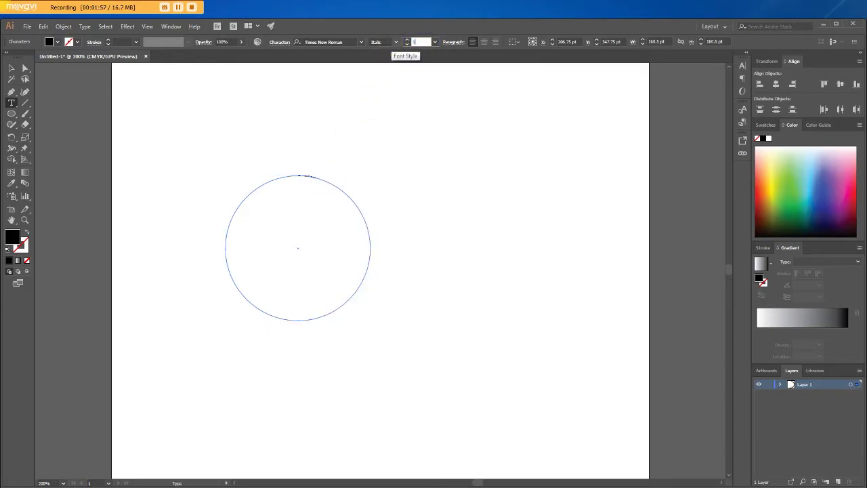
key(BackSpace)
key(BackSpace)
text(20)
key(BackSpace)
key(BackSpace)
text(24)
key(BackSpace)
key(BackSpace)
text(24)
key(BackSpace)
key(BackSpace)
text(23)
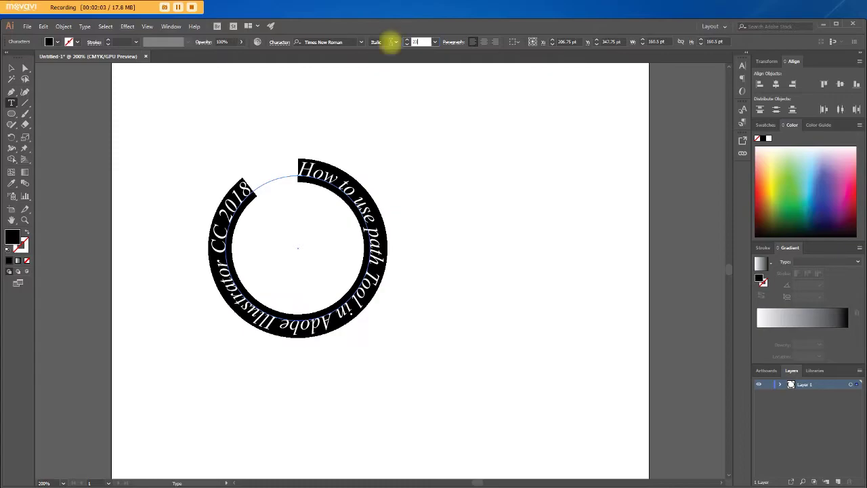
key(BackSpace)
text(5)
key(BackSpace)
text(6)
key(BackSpace)
text(5.5)
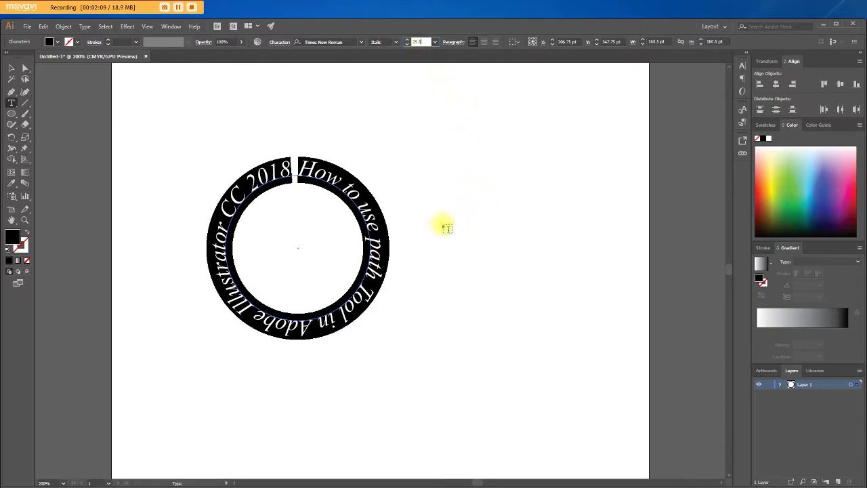
- Move the circular text to the upper-left part of the artboard, centred at about X 131.75 pt, Y 305.25 pt
click(11, 69)
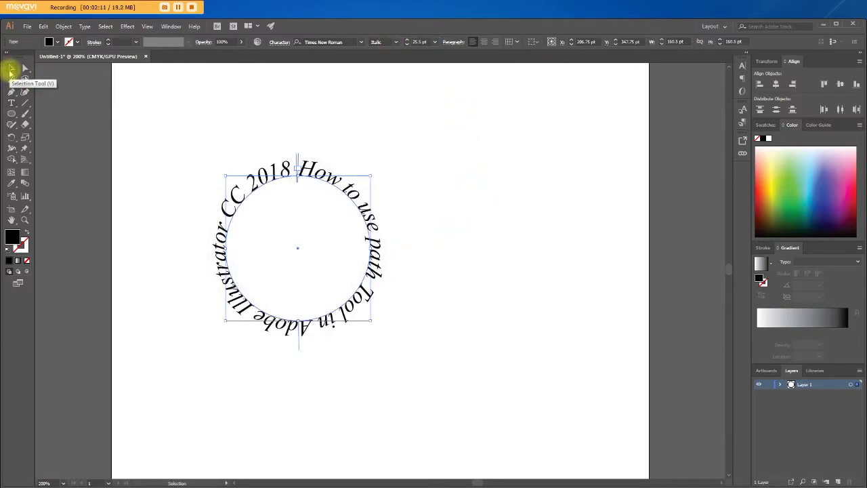
click(477, 164)
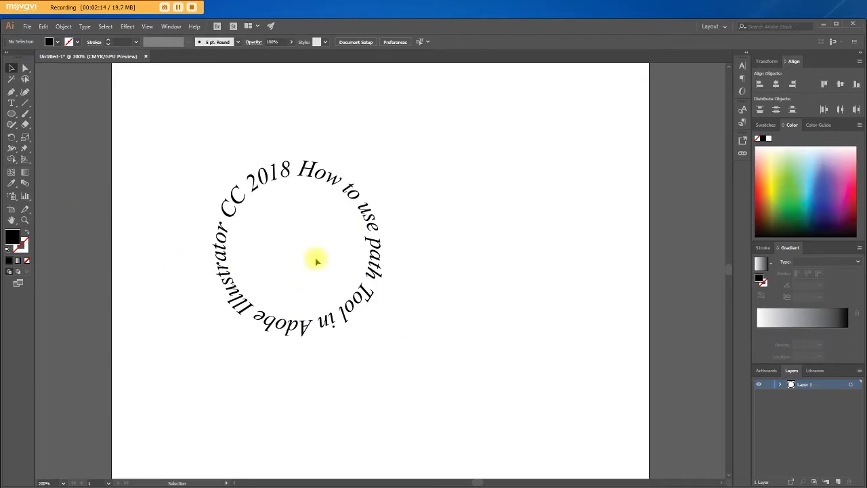
drag(299, 168, 231, 129)
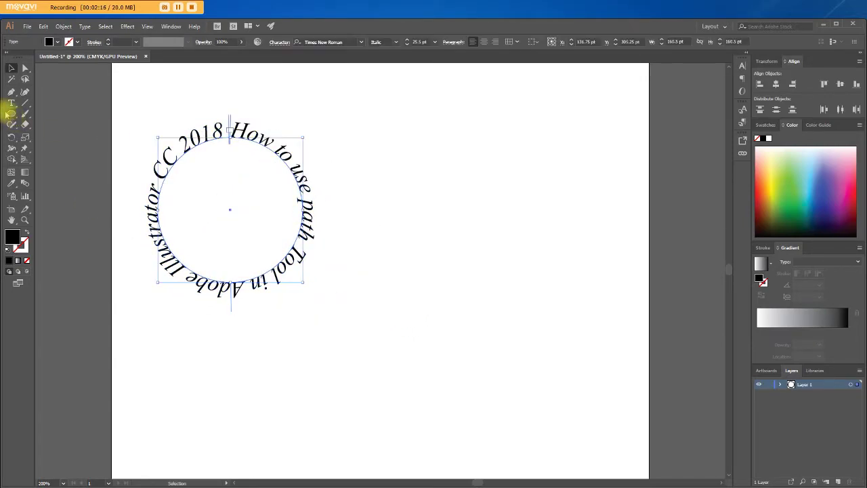
- Draw a five-pointed star about 209.5 by 199.3 pt beside the circular text and set its fill to None
click(12, 113)
drag(12, 113, 41, 157)
drag(429, 162, 509, 230)
click(11, 69)
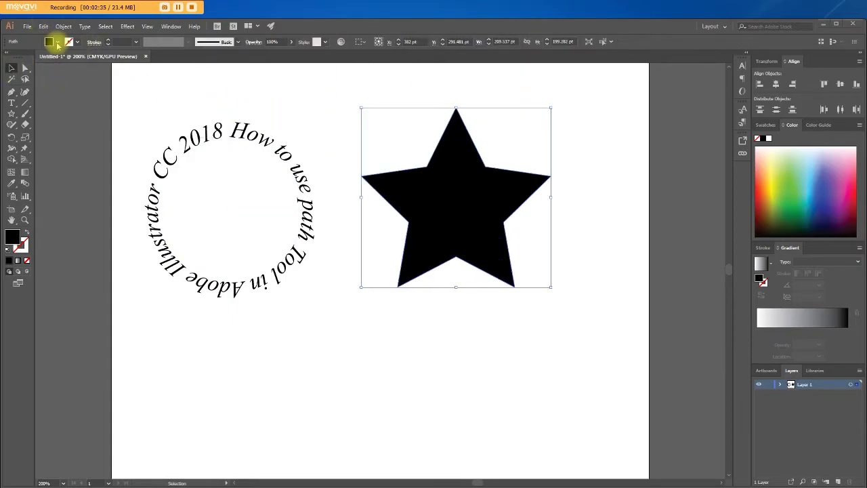
click(49, 41)
click(8, 58)
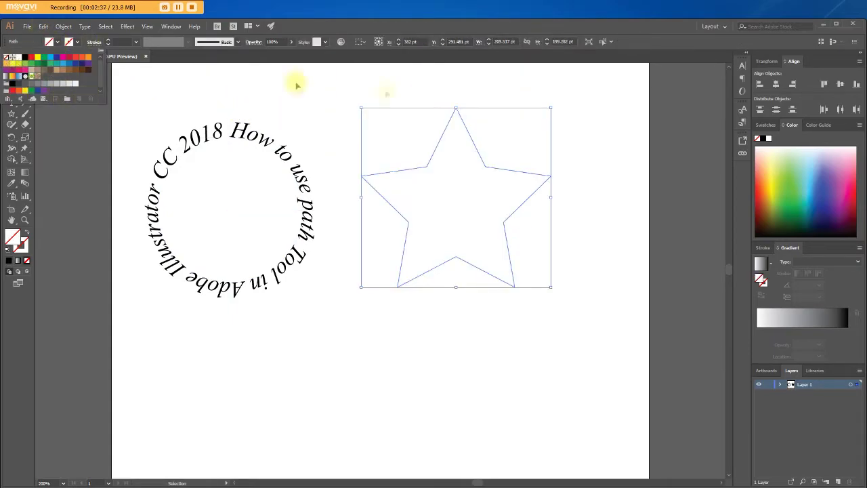
- Add the path text "How to use path tool in Adobe Illustrator CC 2018" along the star's outline, starting at its top point
click(448, 147)
drag(11, 103, 55, 121)
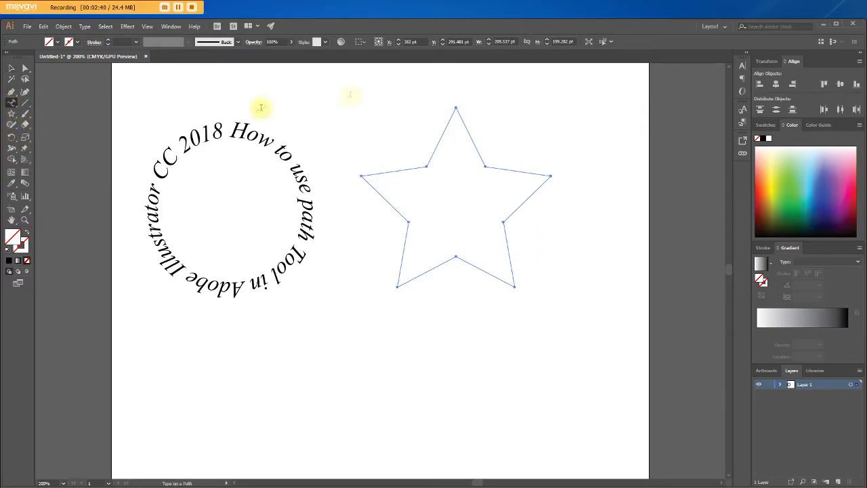
click(456, 106)
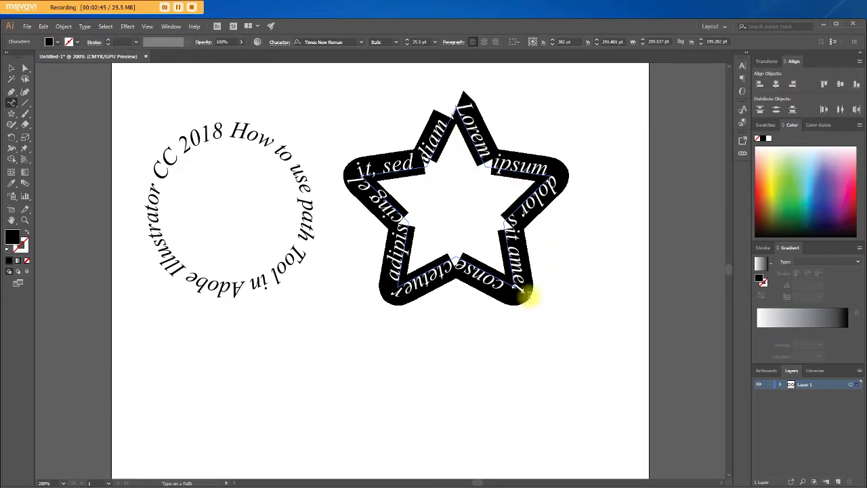
text(H)
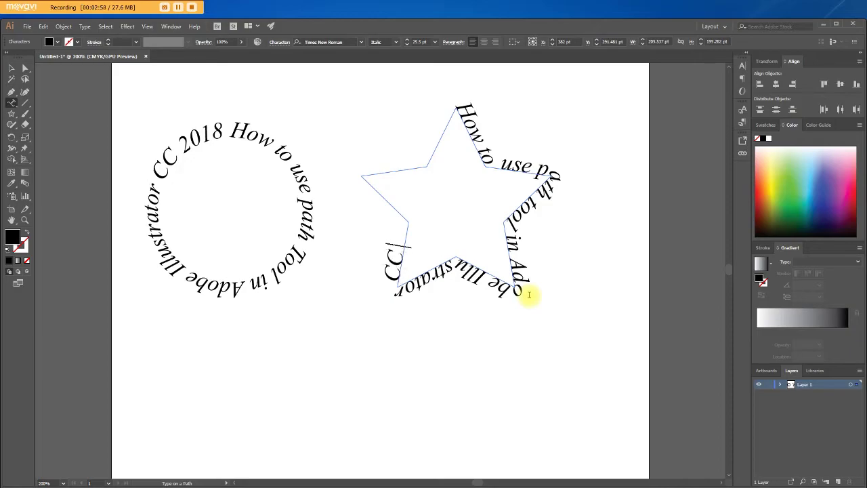
- Increase the font size of all the text on the star to 33 pt and deselect it
key(ctrl+a)
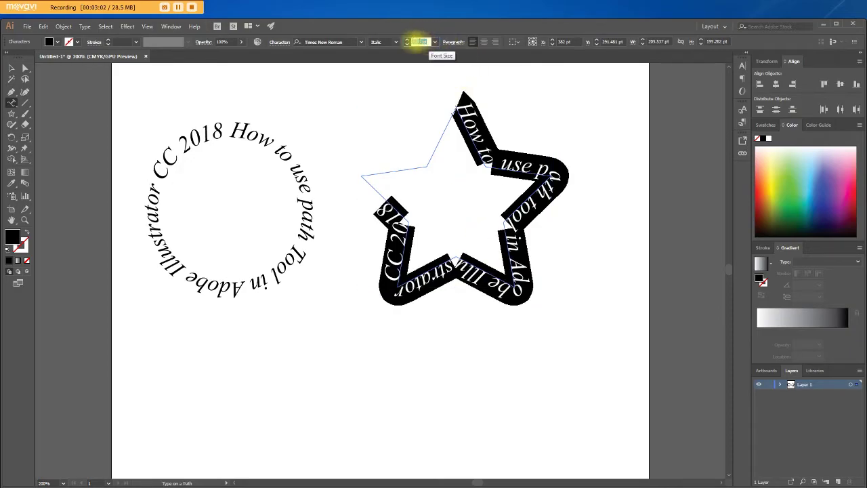
click(406, 40)
click(407, 40)
click(407, 40)
click(407, 40)
click(407, 40)
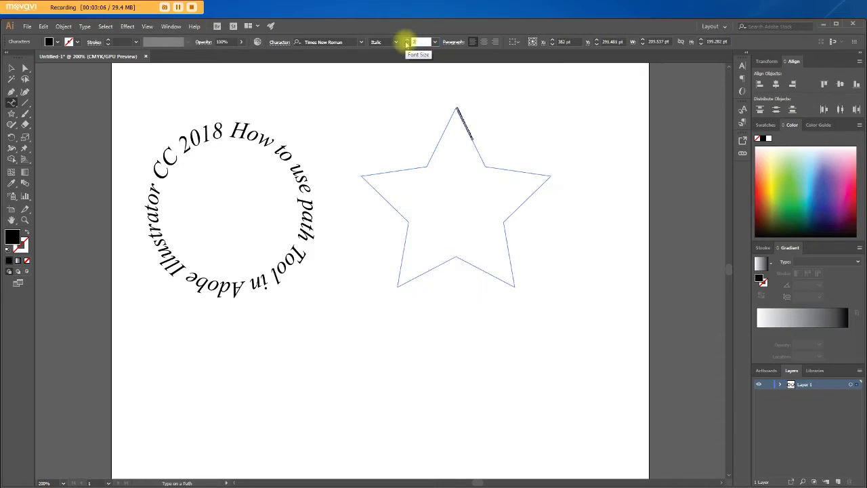
click(406, 40)
click(407, 40)
click(319, 380)
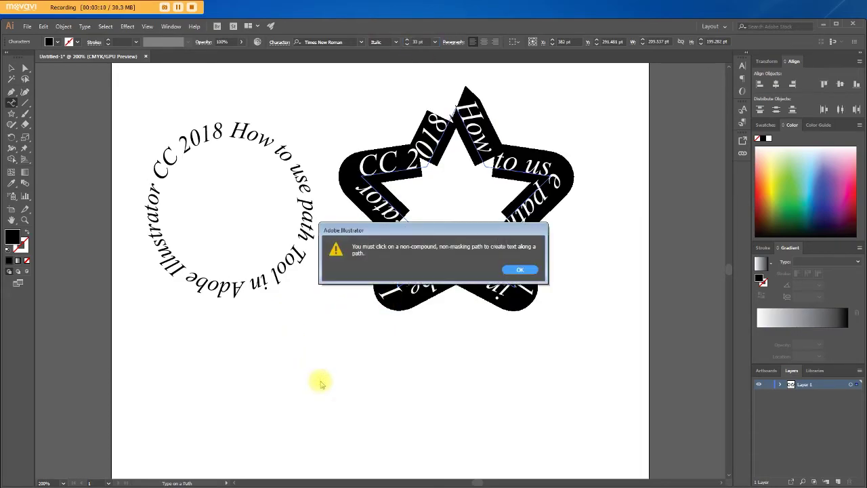
click(520, 269)
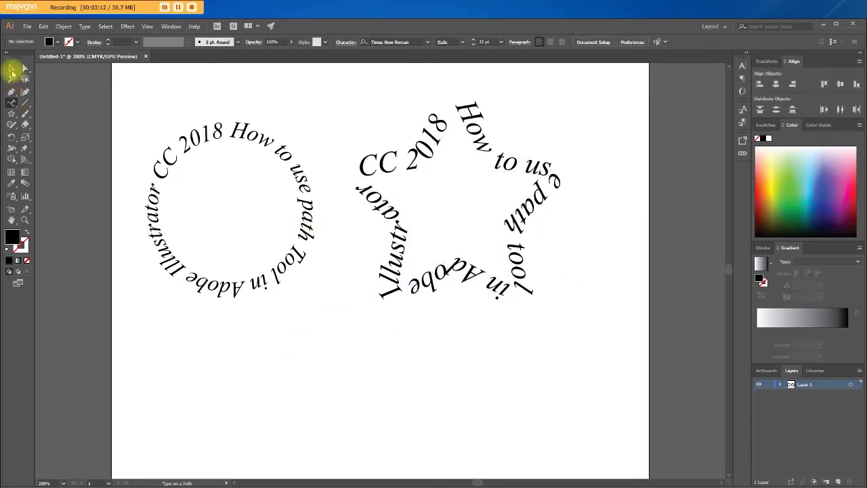
click(11, 68)
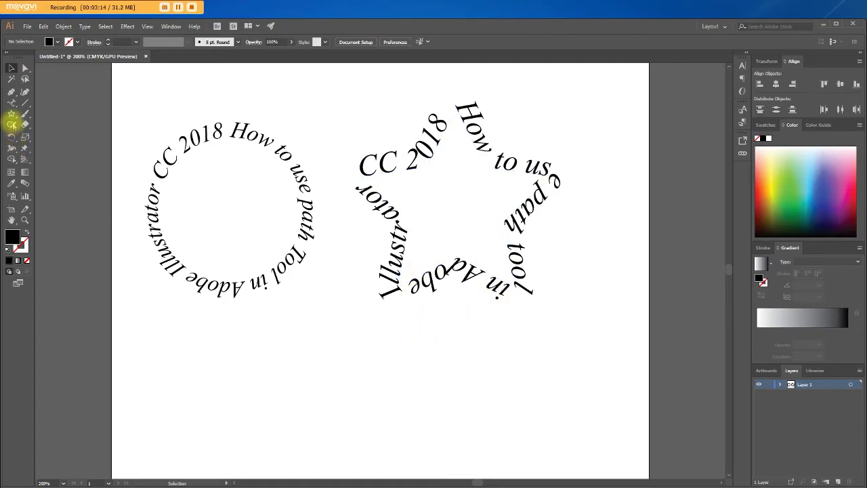
- Draw an open Pen path about 348.5 by 35.5 pt below the circle and star texts, a straight horizontal segment followed by an S-shaped wave
click(11, 92)
click(34, 92)
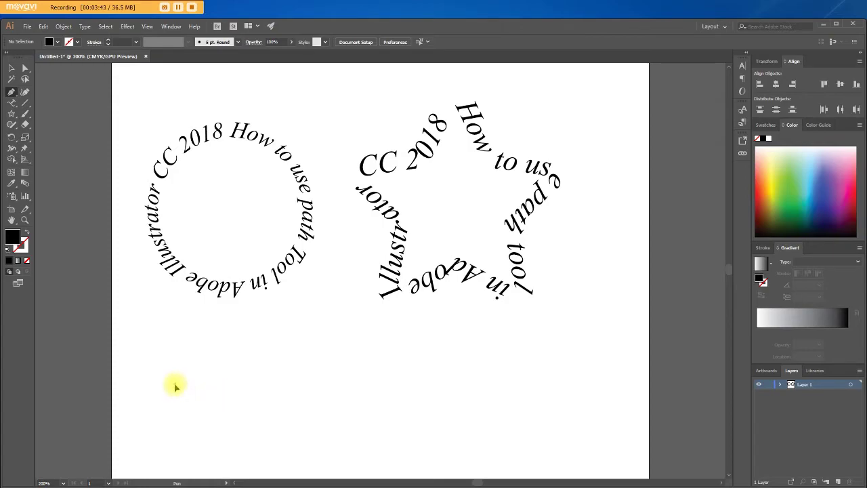
click(174, 385)
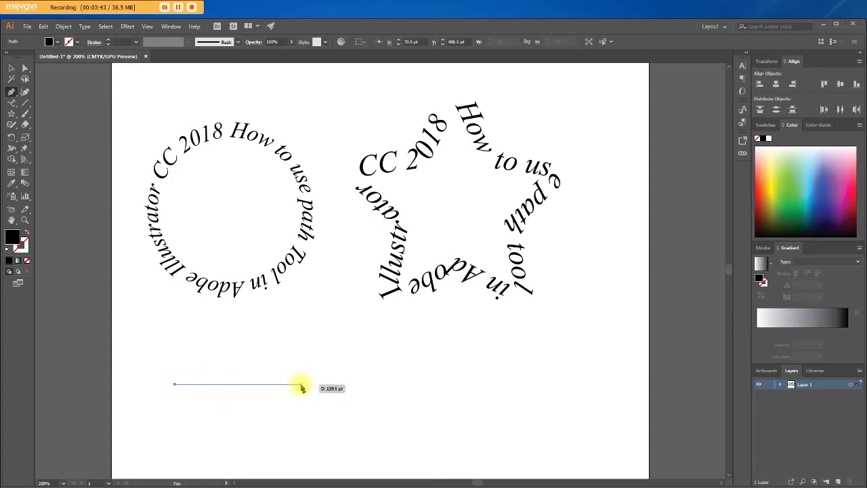
click(293, 384)
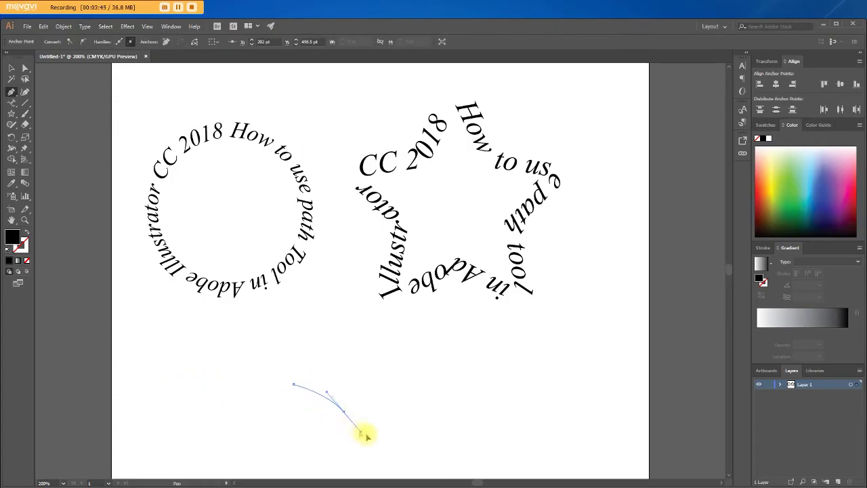
drag(344, 411, 479, 451)
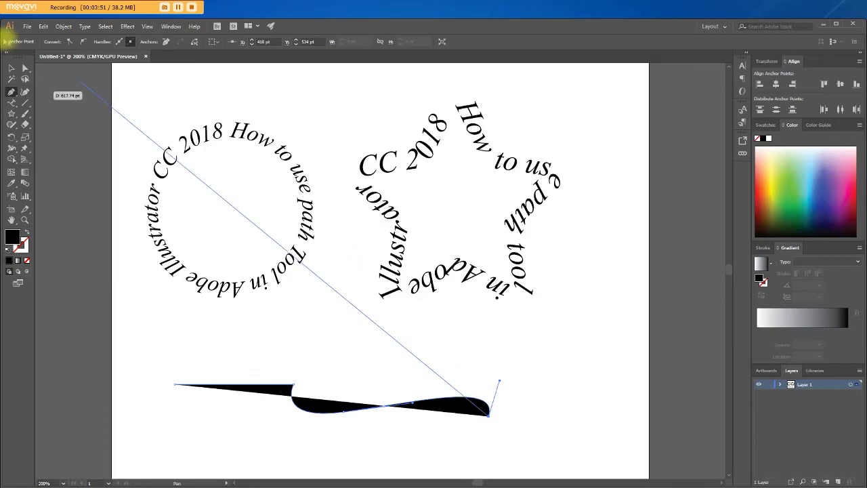
click(11, 67)
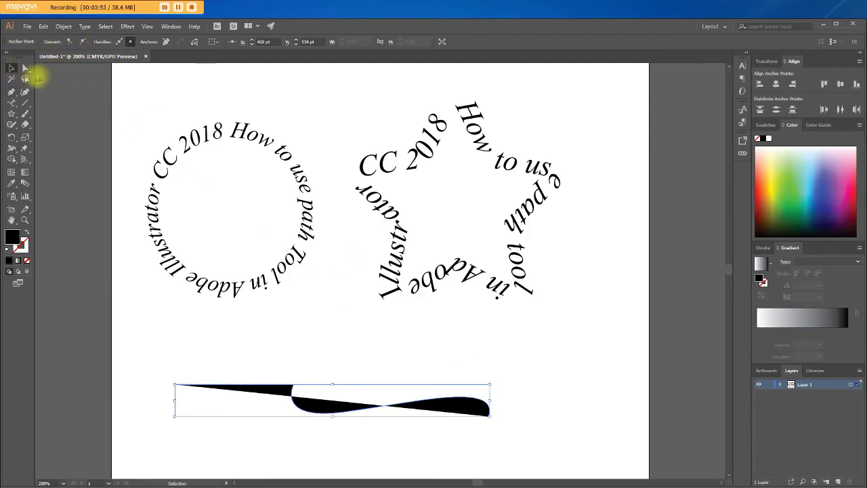
- Set the fill of the wavy path to None
click(332, 403)
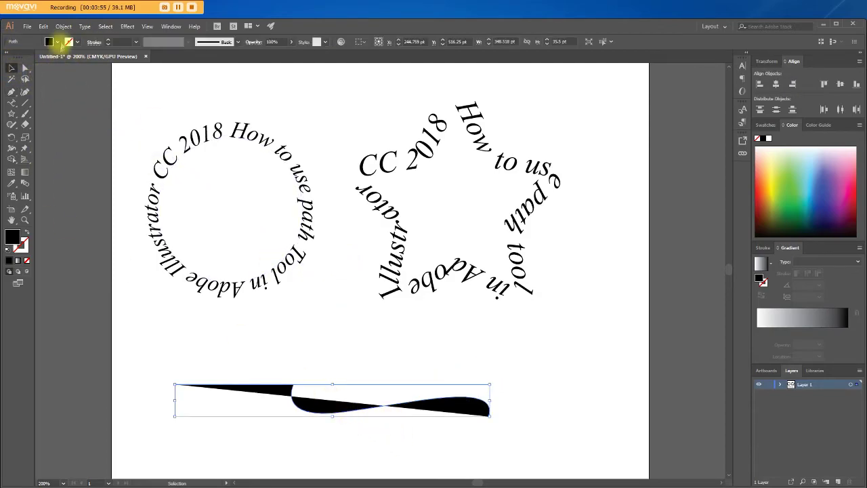
click(49, 41)
click(7, 58)
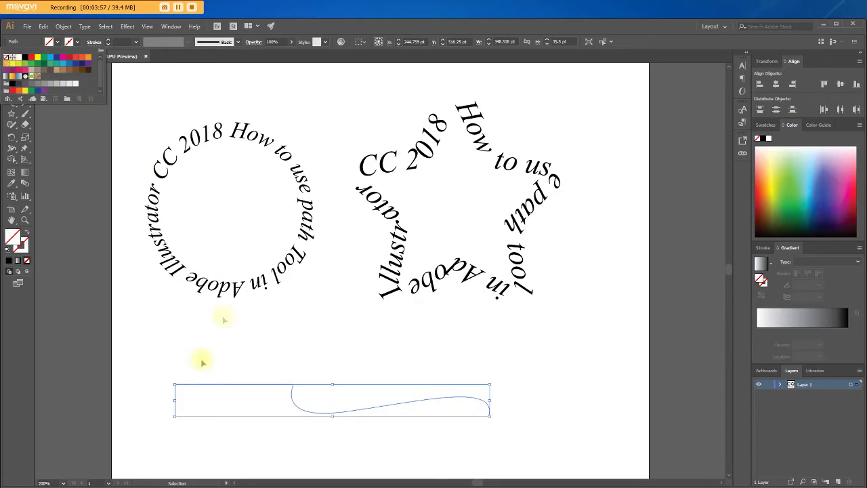
click(291, 407)
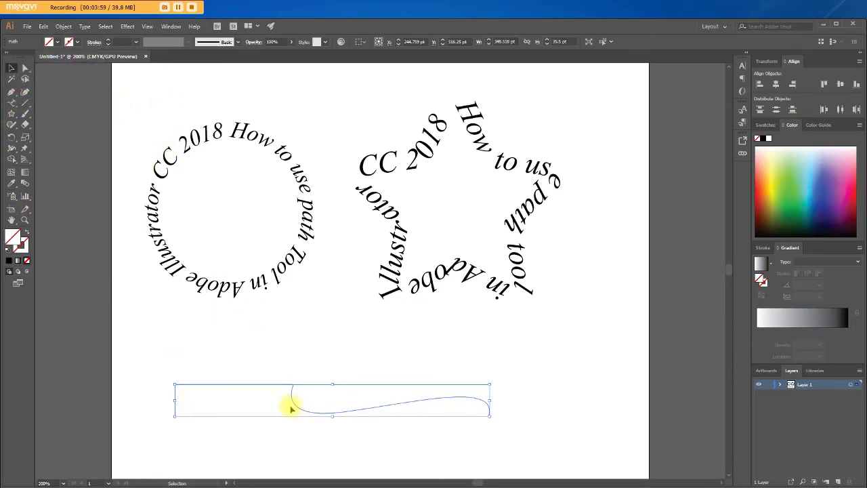
- Add the path text "How to use path tool in Adobe" along the wavy path, starting at the outer end of its straight segment
click(12, 104)
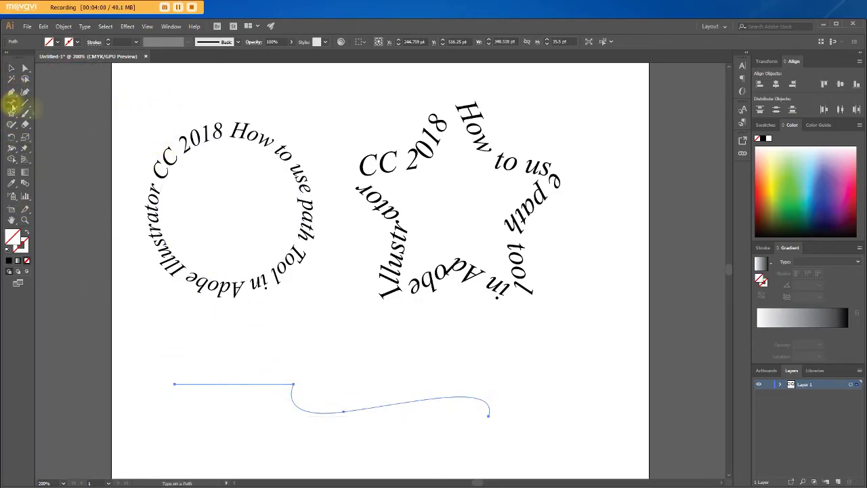
click(175, 383)
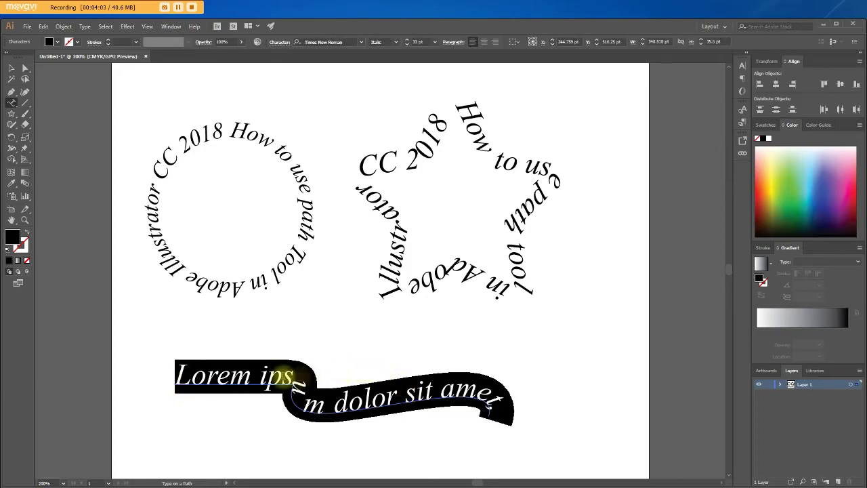
text(How to use path tool in)
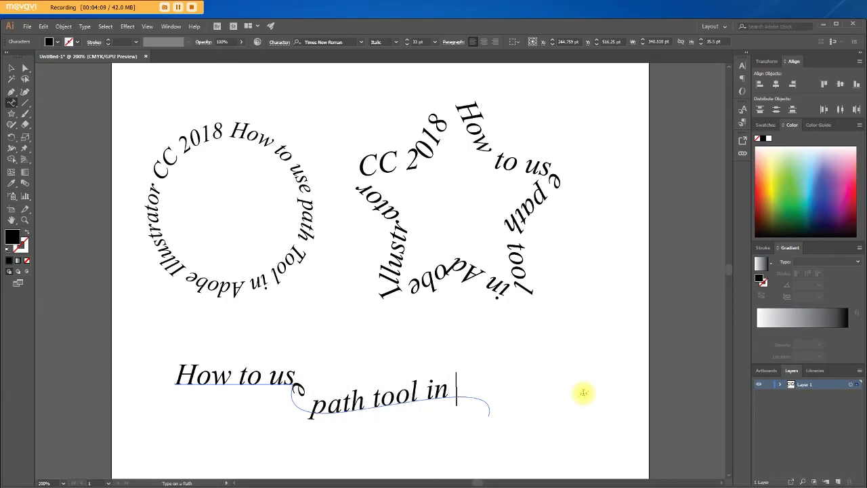
text(b)
- Reduce the font size of all the text on the wavy path to 25 pt and finally to 15 pt
key(ctrl+a)
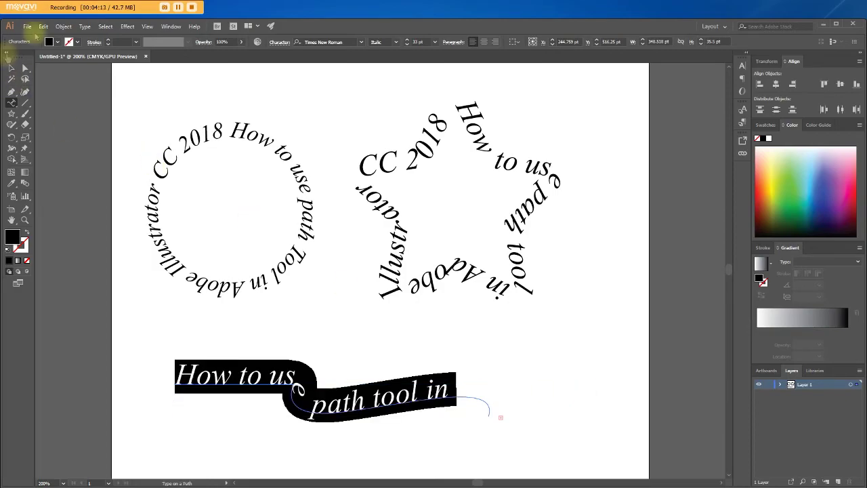
click(421, 42)
text(25)
key(Return)
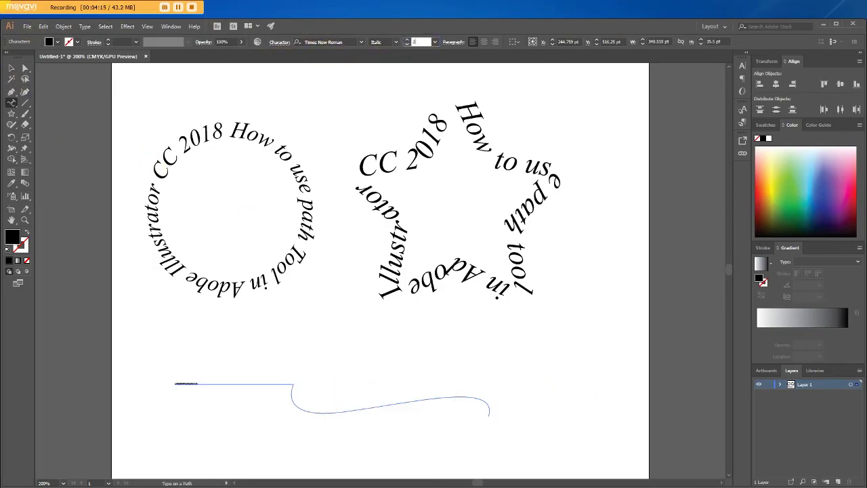
drag(423, 42, 362, 42)
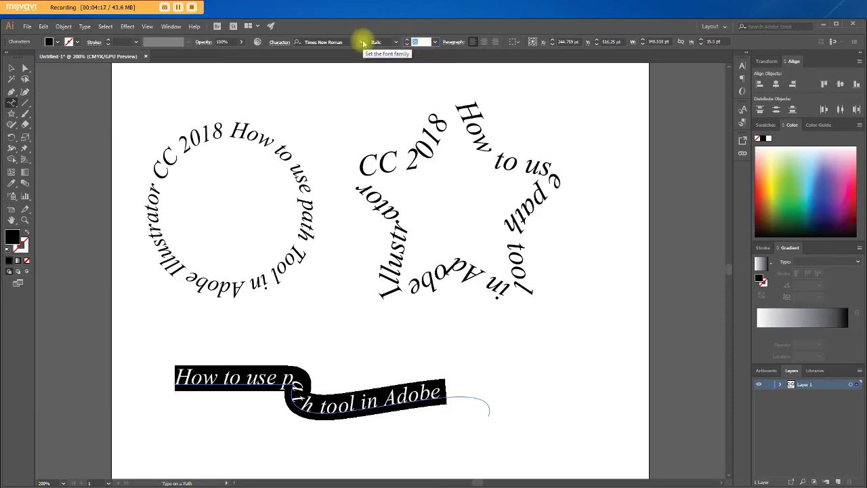
text(15)
click(340, 408)
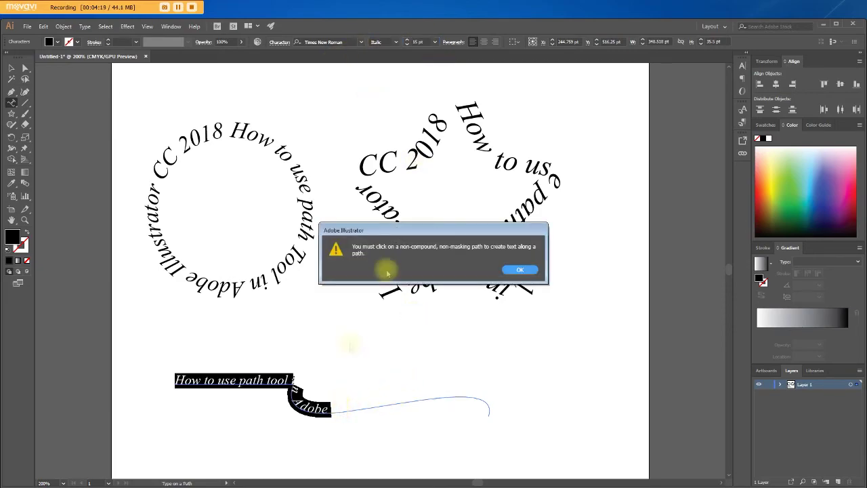
click(519, 269)
- Continue the wavy path text after "Adobe" with "Illustrator CC 2018"
click(12, 69)
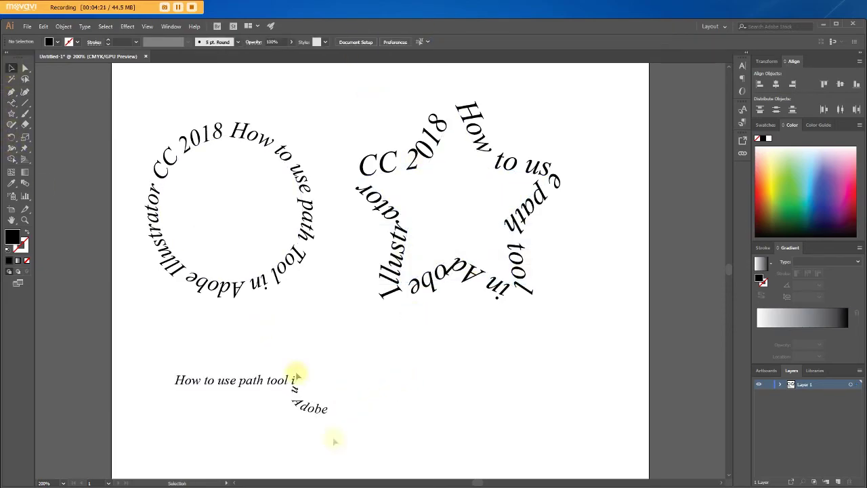
click(332, 414)
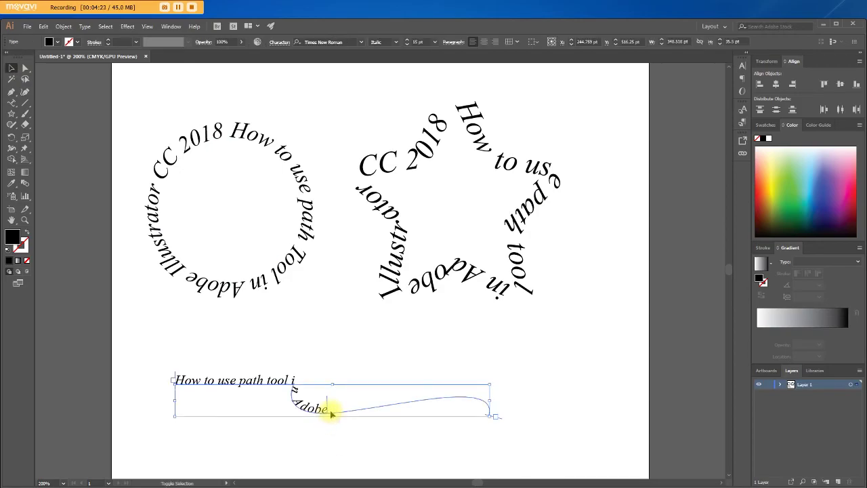
double_click(332, 412)
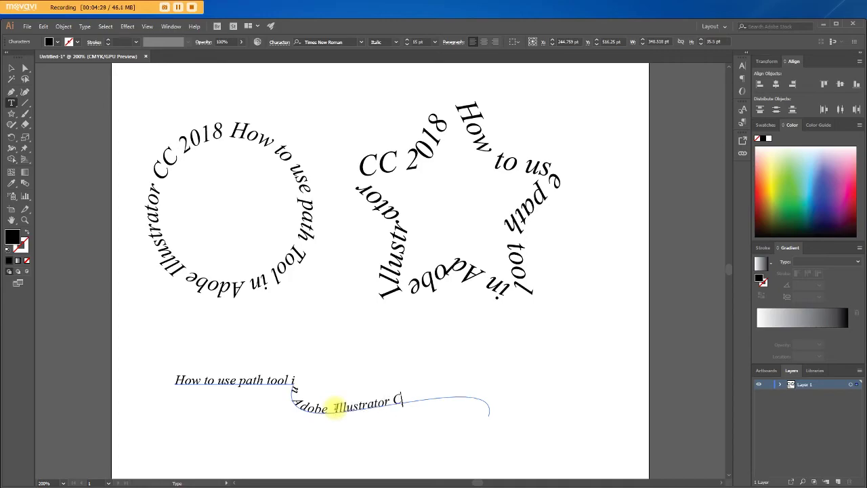
- Increase the font size of all the wavy path text to 18 pt and deselect it
key(ctrl+a)
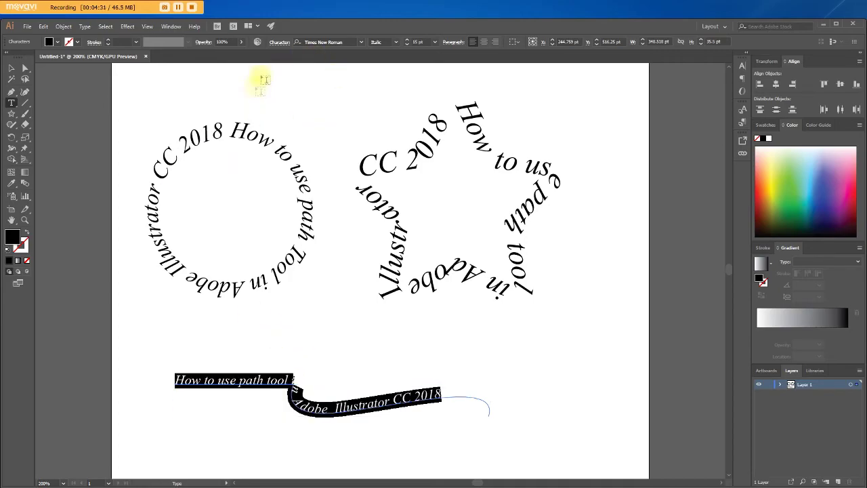
click(416, 42)
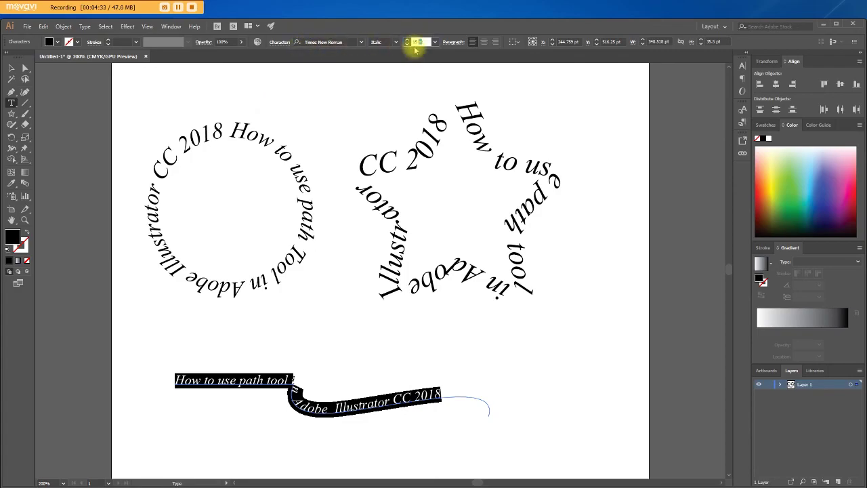
text(16)
key(Return)
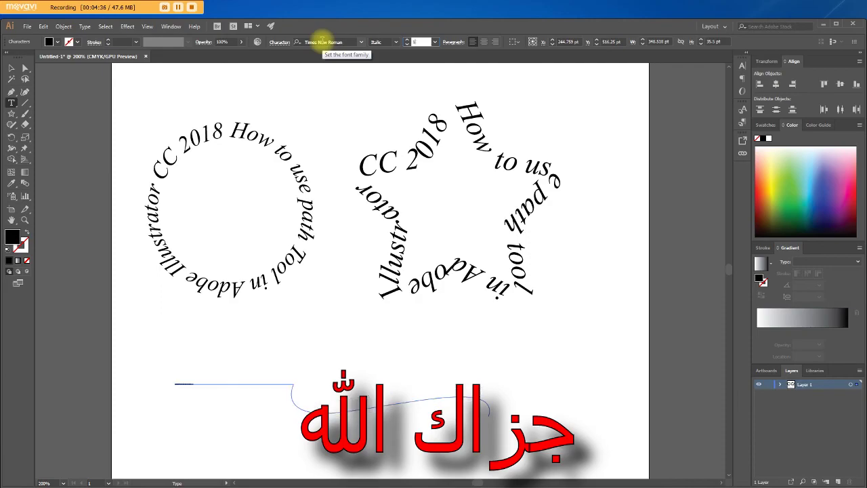
text(8)
ctrl+click(560, 331)
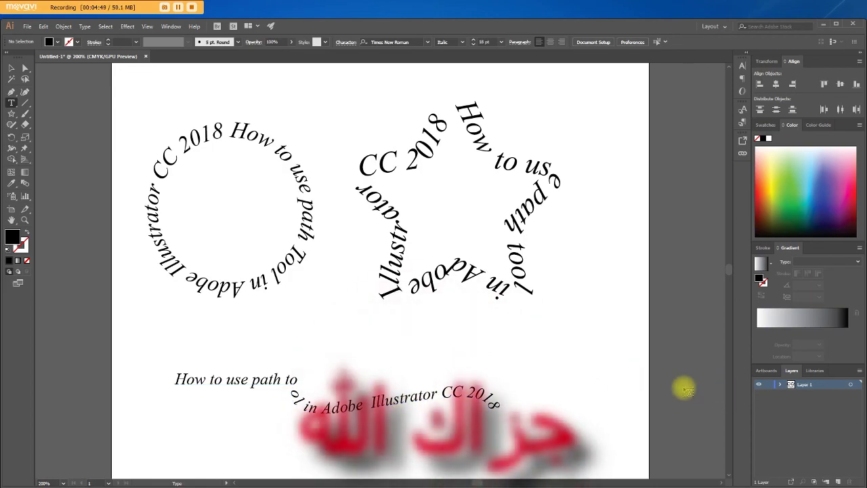
click(9, 106)
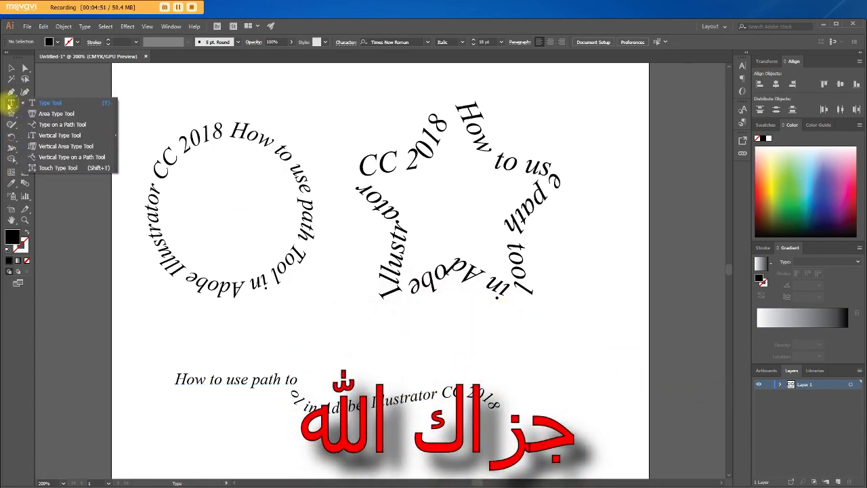